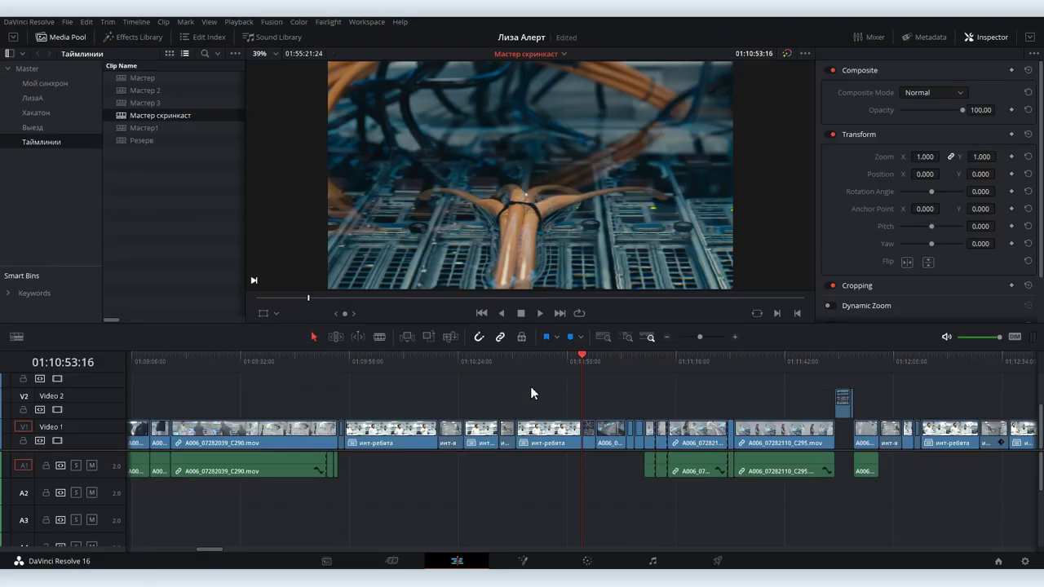
Switch from the Edit page to the Color page to start grading
left_click(587, 561)
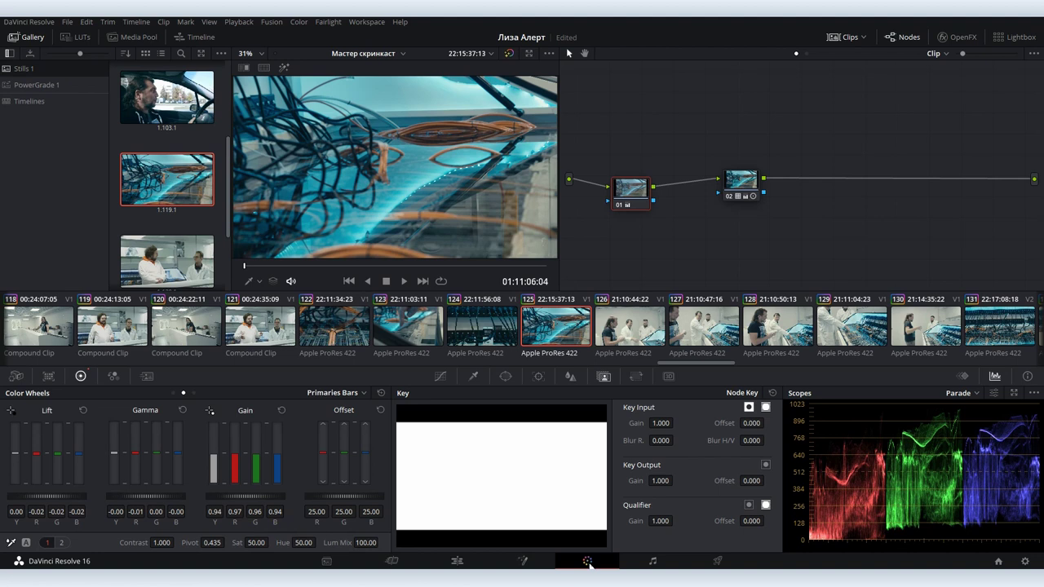
Step through clips 124, 126, 127, 128, 121 and 122 to compare their grades and scopes
left_click(467, 326)
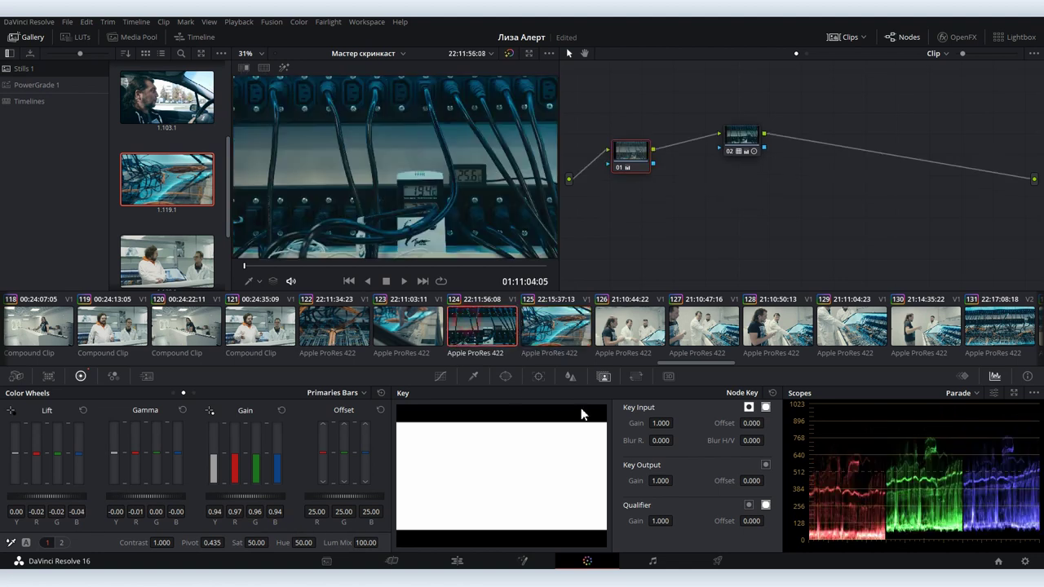
left_click(657, 343)
left_click(701, 325)
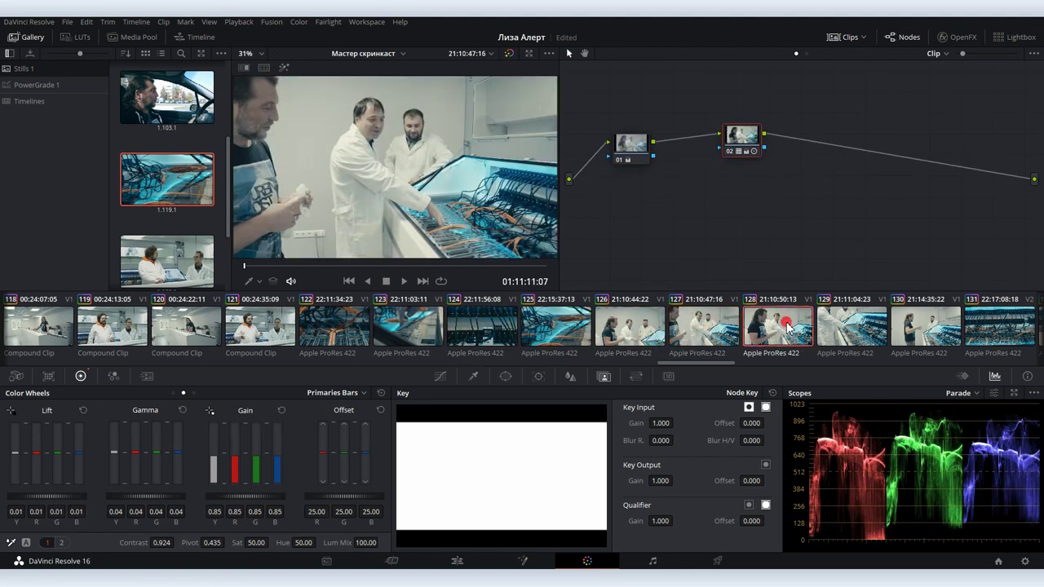
left_click(778, 330)
left_click(287, 326)
left_click(340, 327)
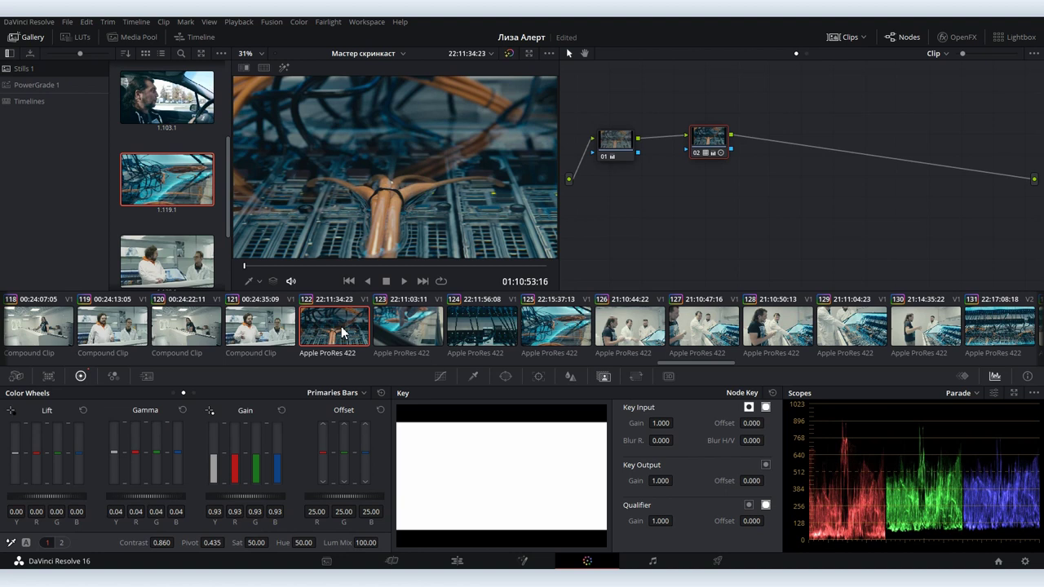
On the Edit page, move selected clips up a track, then undo the move
left_click(455, 563)
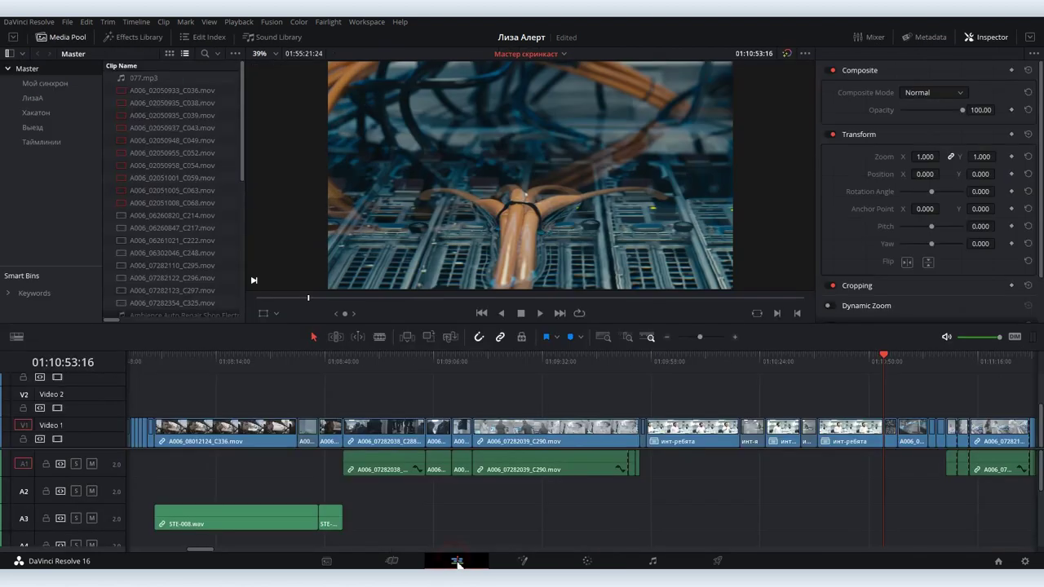
left_click(536, 406)
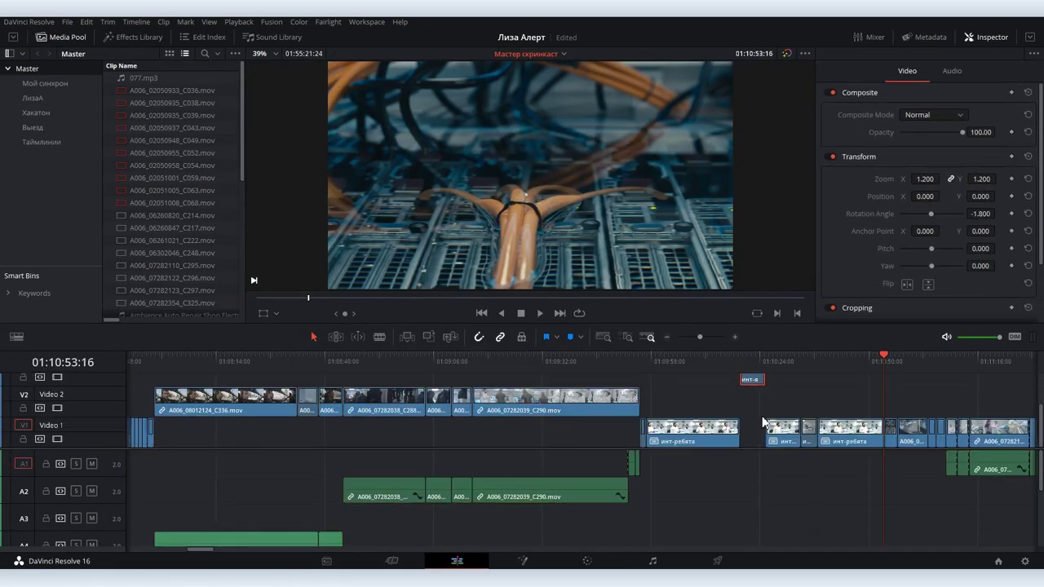
left_click_drag(536, 405, 881, 384)
scroll(516, 507, "down", 3)
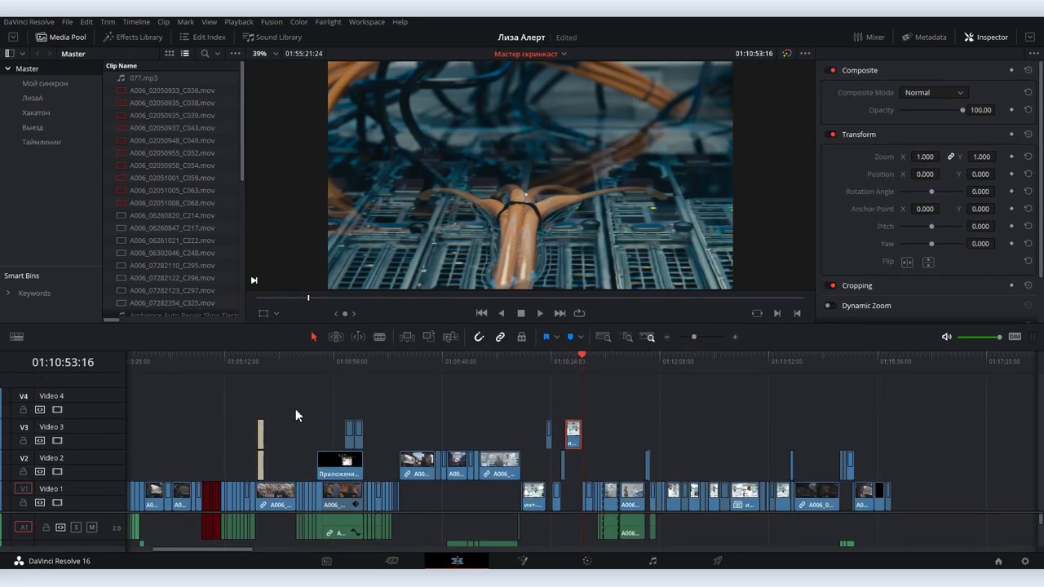
key("ctrl+z")
Move the Video 2 clip group down onto Video 1 and clear the selection
left_click(627, 336)
left_click_drag(511, 477, 512, 500)
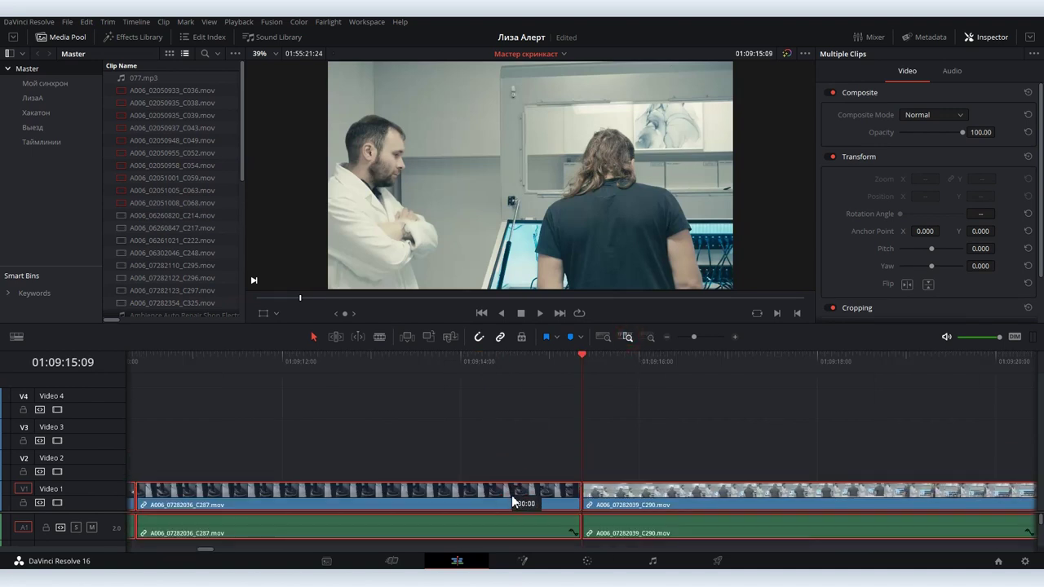
left_click(627, 337)
mouse_move(408, 437)
left_mouse_down()
mouse_move(798, 463)
mouse_move(789, 494)
left_mouse_up()
left_click(736, 360)
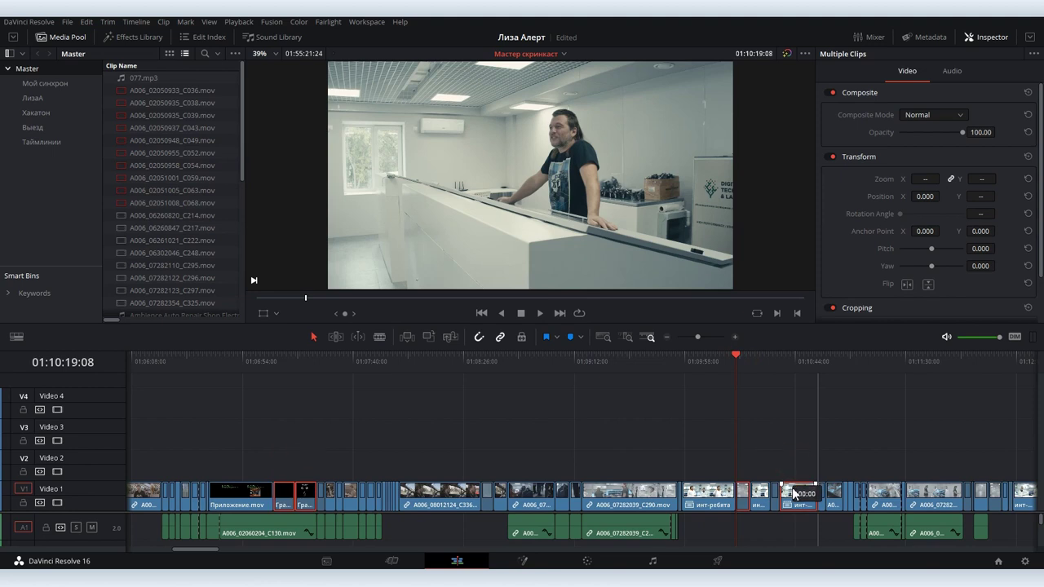
left_click(717, 437)
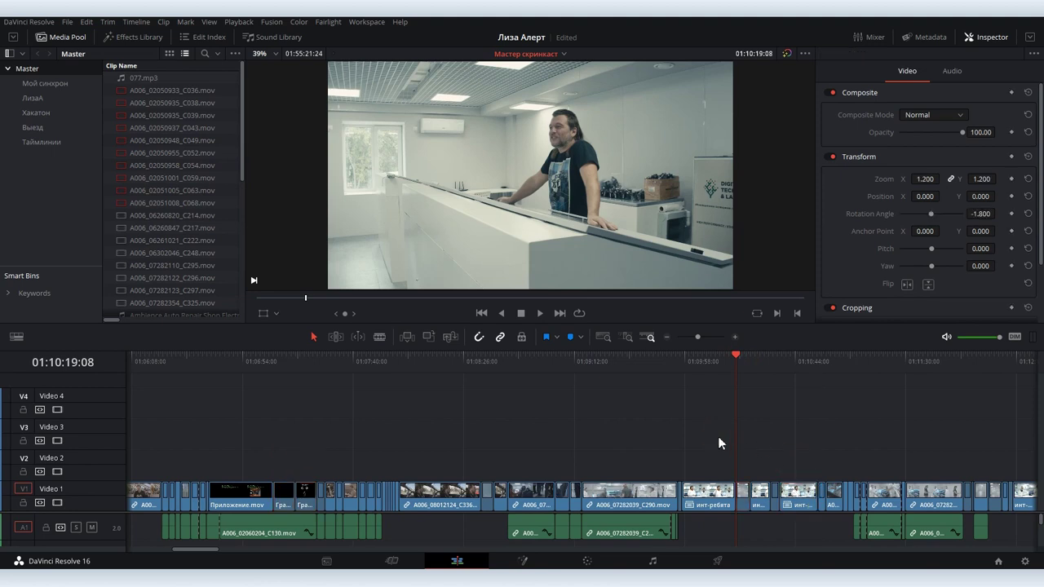
Try moving clip A006_08012124_C336 up to Video 2, undo it, and play from its start
left_click_drag(449, 501, 449, 470)
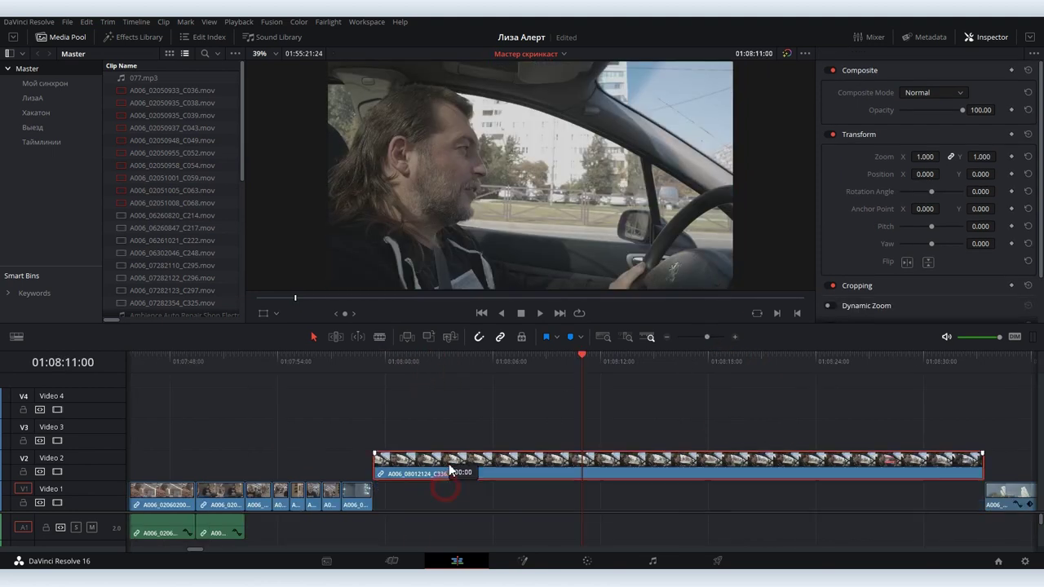
left_click(372, 454)
key("Up")
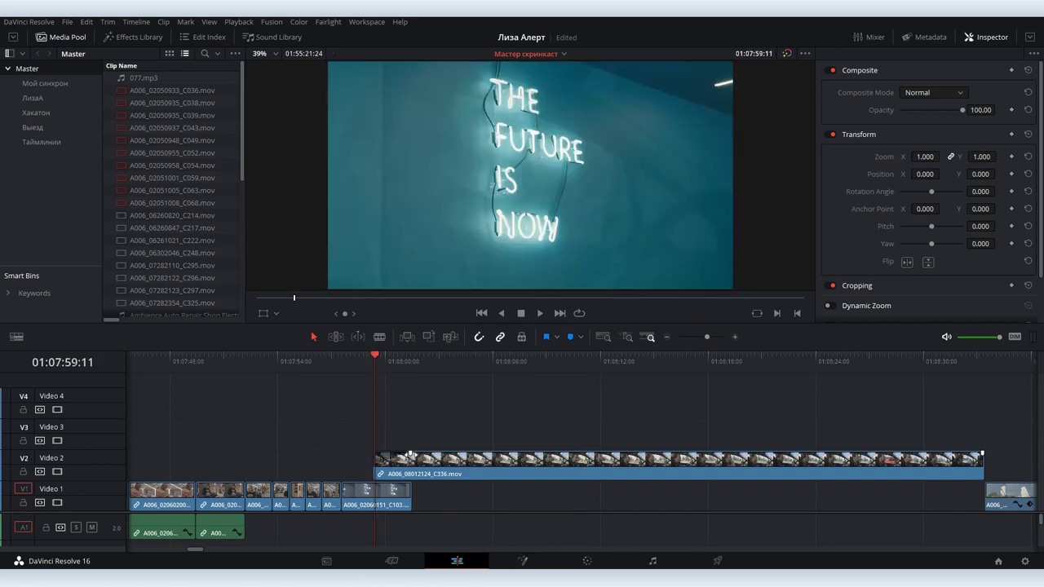
key("ctrl+z")
key("space")
key("Up")
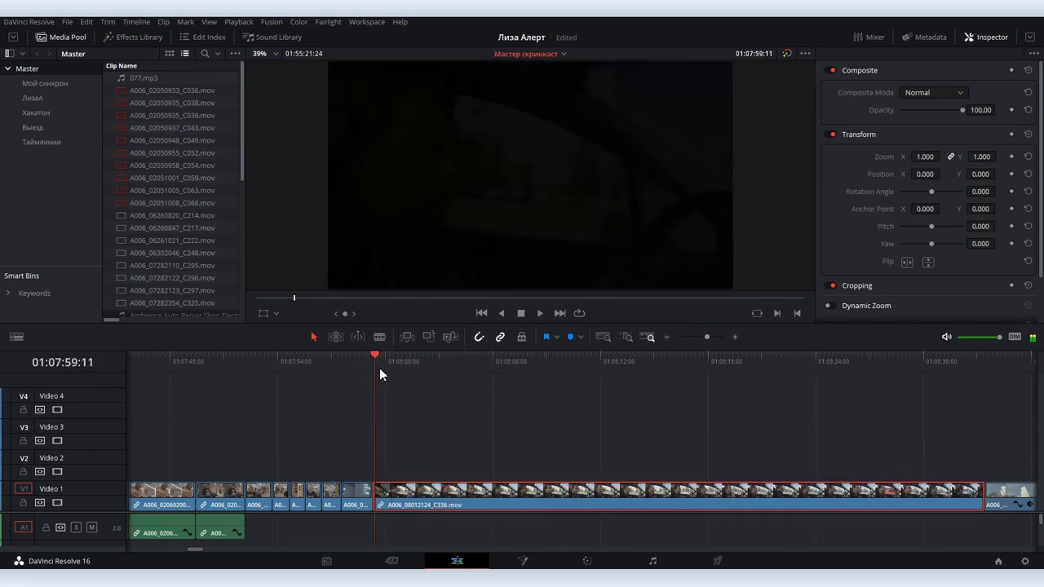
Clear the selection, reposition the playhead, and return to the Color page
left_click(415, 383)
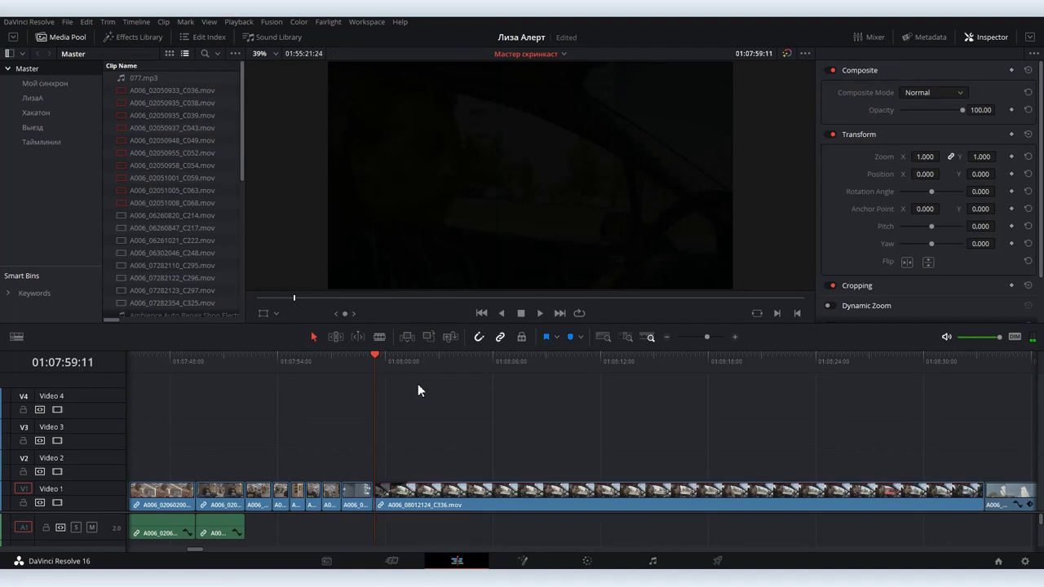
left_click(585, 360)
left_click(592, 560)
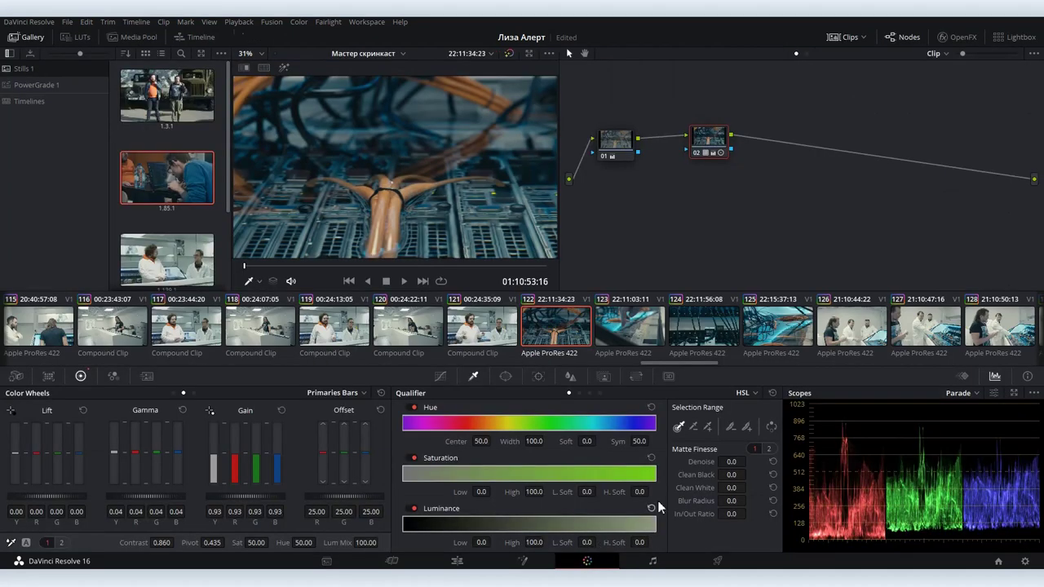
Step through clips 121, 120, 123 and 124 to clip 125, then play it with Loop on
left_click(466, 332)
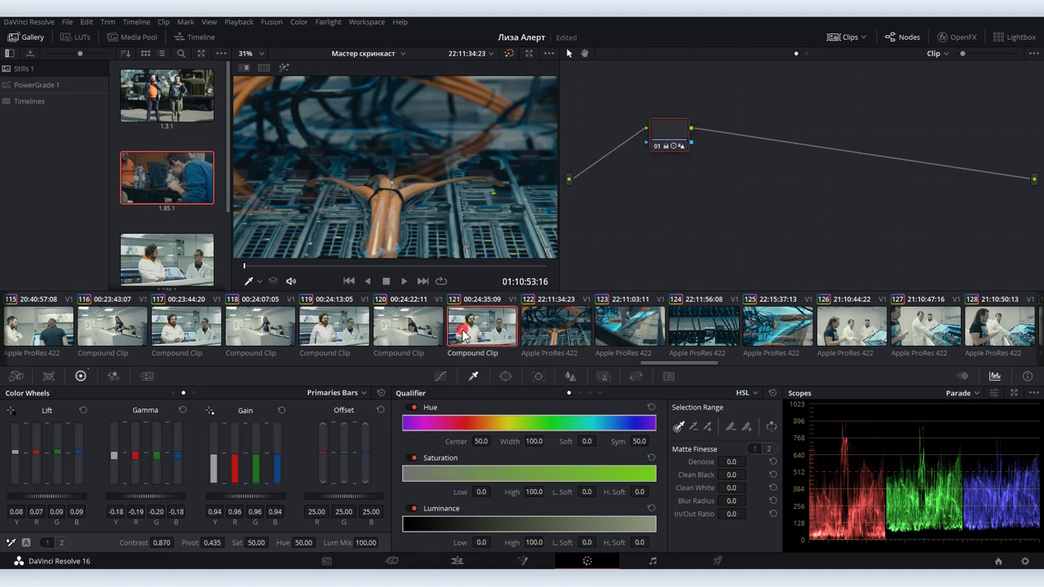
left_click(408, 331)
left_click(604, 328)
left_click(698, 328)
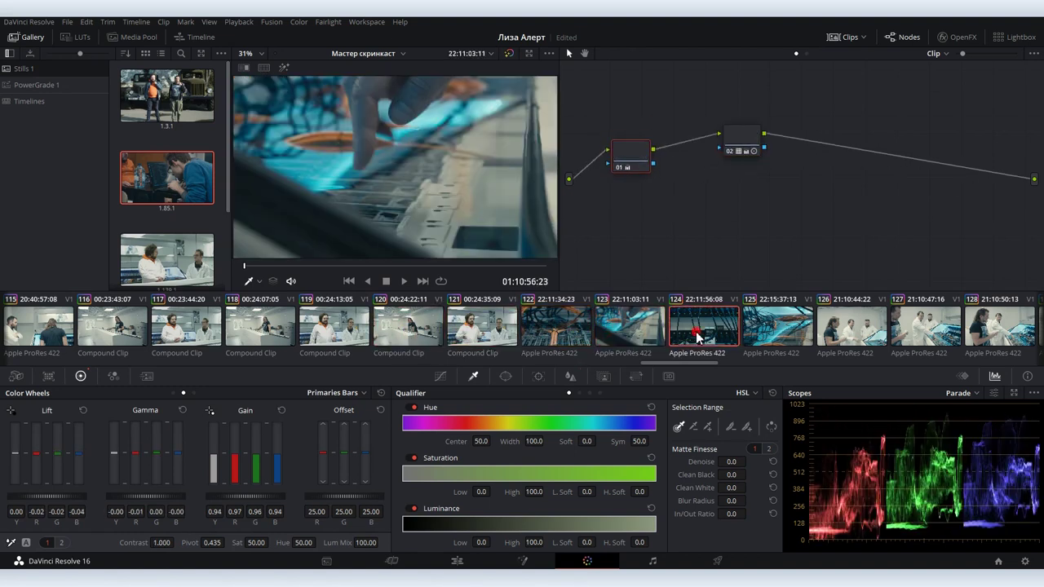
left_click(758, 334)
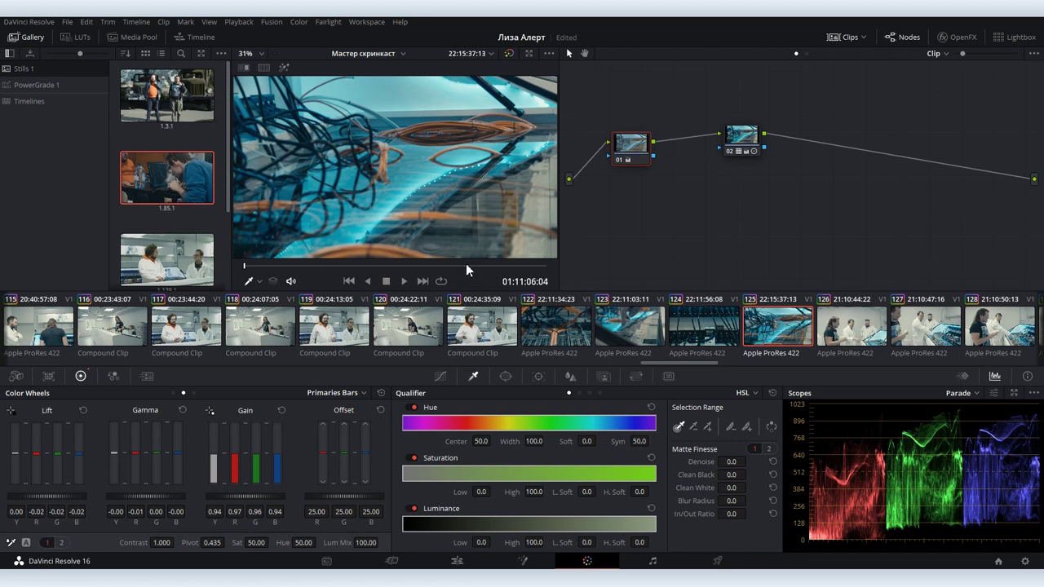
left_click(337, 264)
left_click(441, 280)
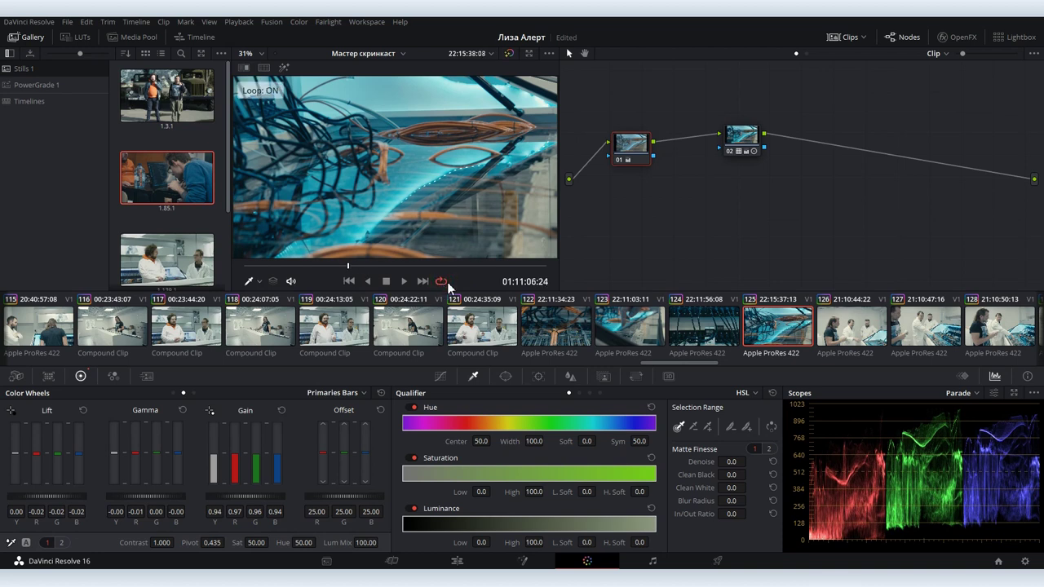
key("space")
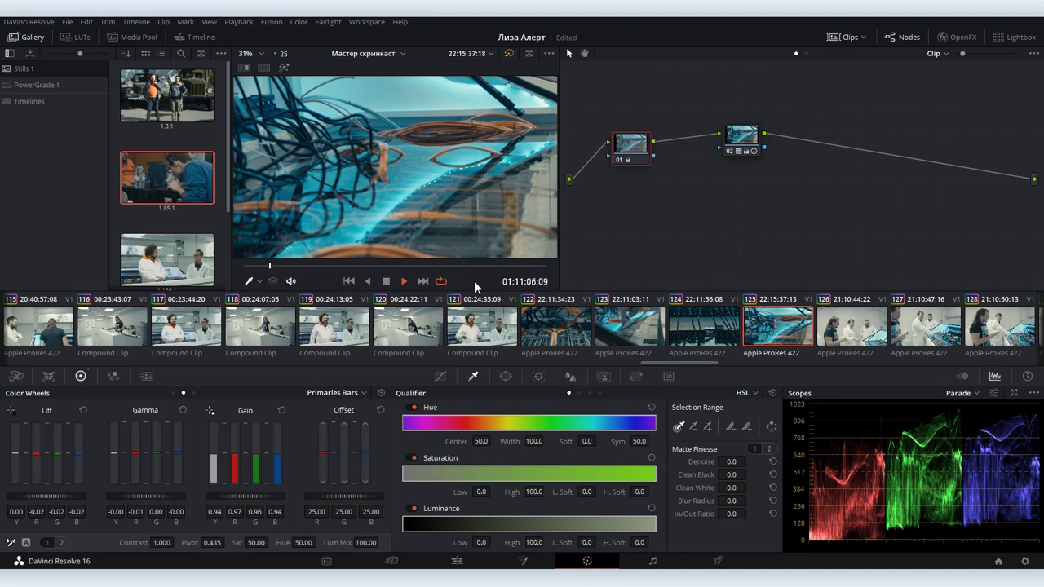
Pause clip 125 at 01:11:08:07 and toggle the full-screen viewer with Ctrl+F
key("space")
key("ctrl+f")
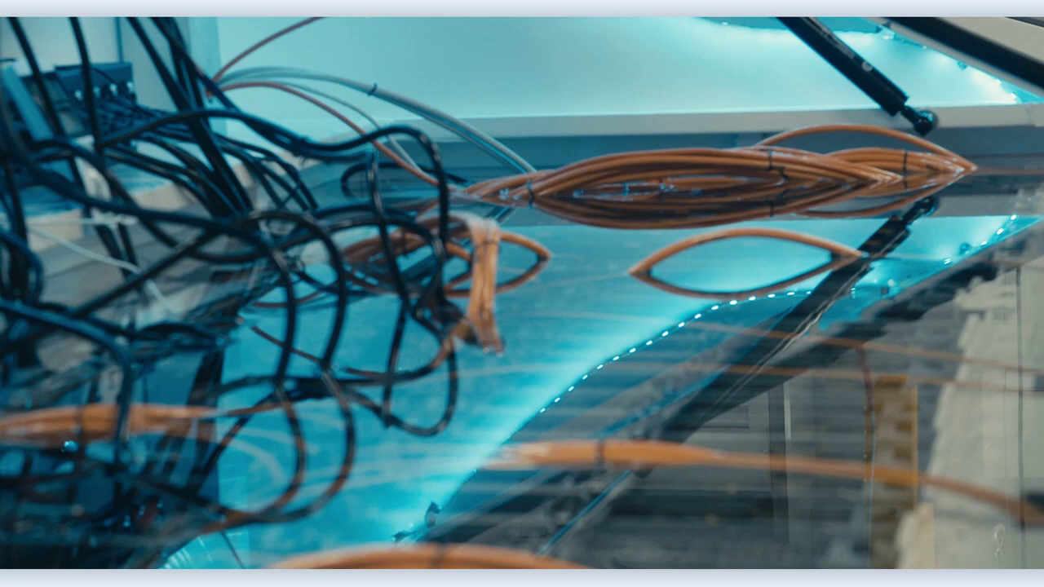
key("ctrl+f")
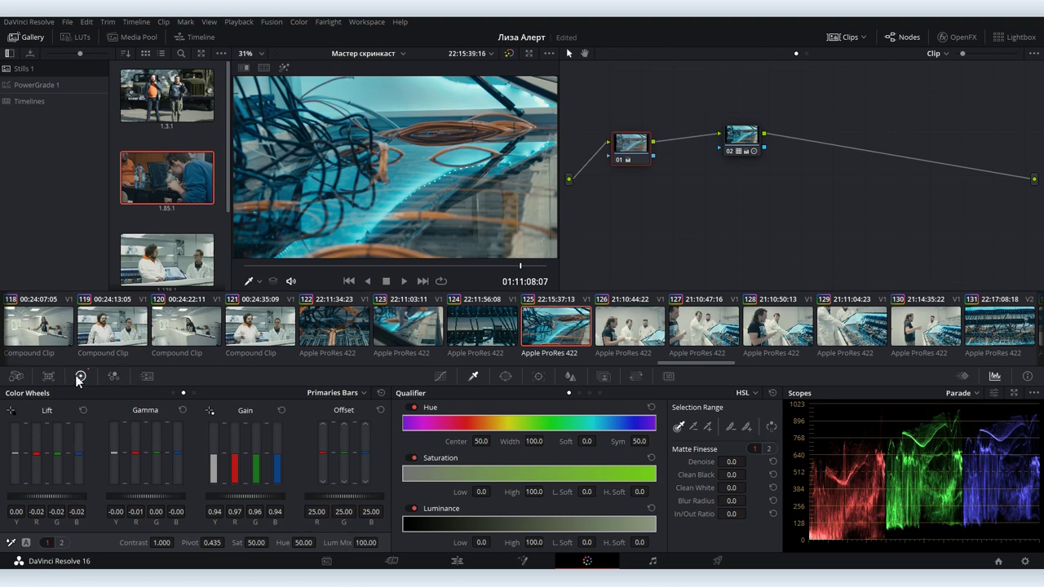
Browse the Camera Raw, Color Match, Color Wheels and RGB Mixer palettes
left_click(15, 376)
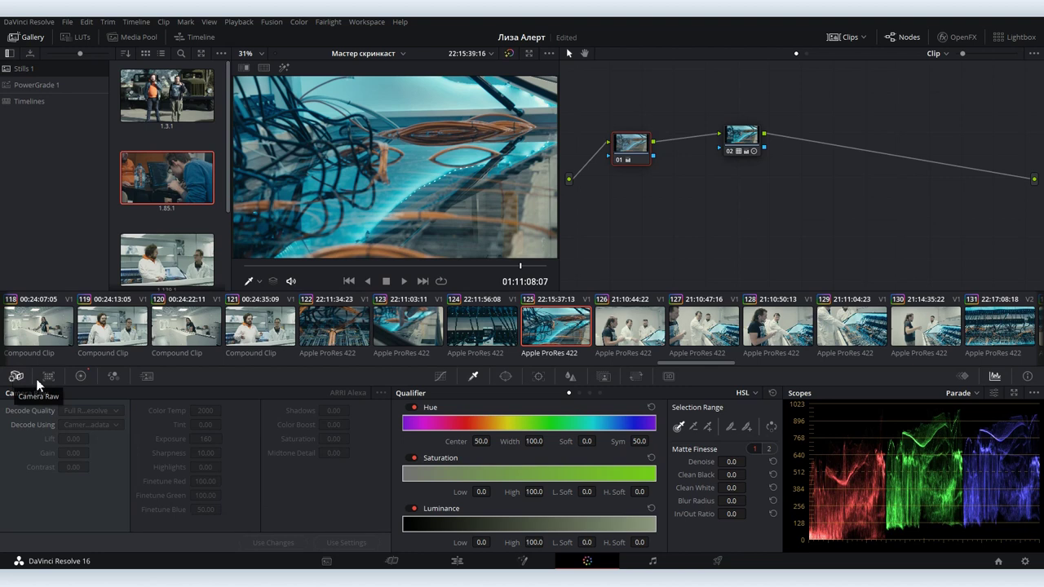
left_click(49, 377)
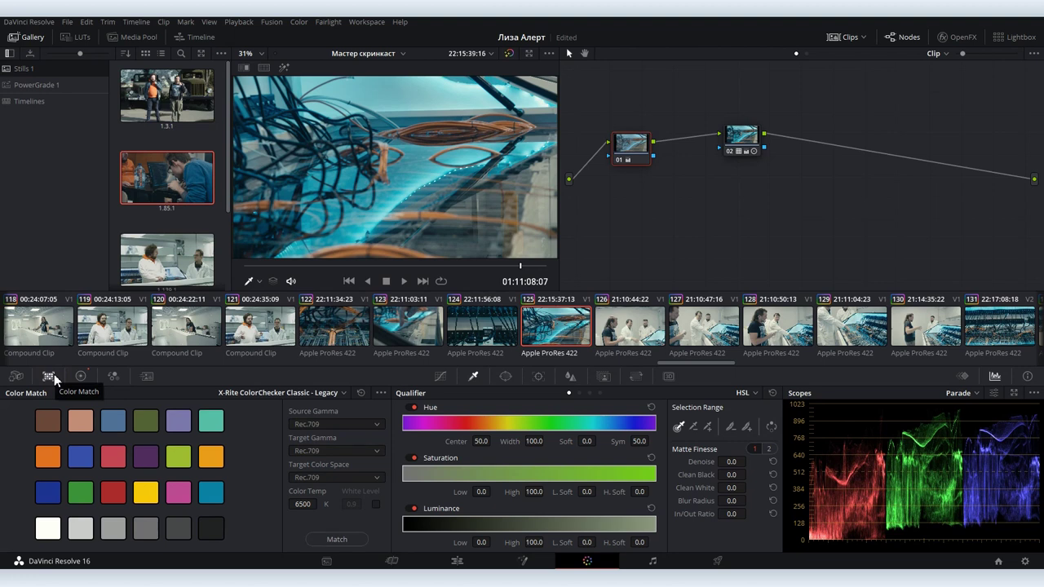
left_click(80, 376)
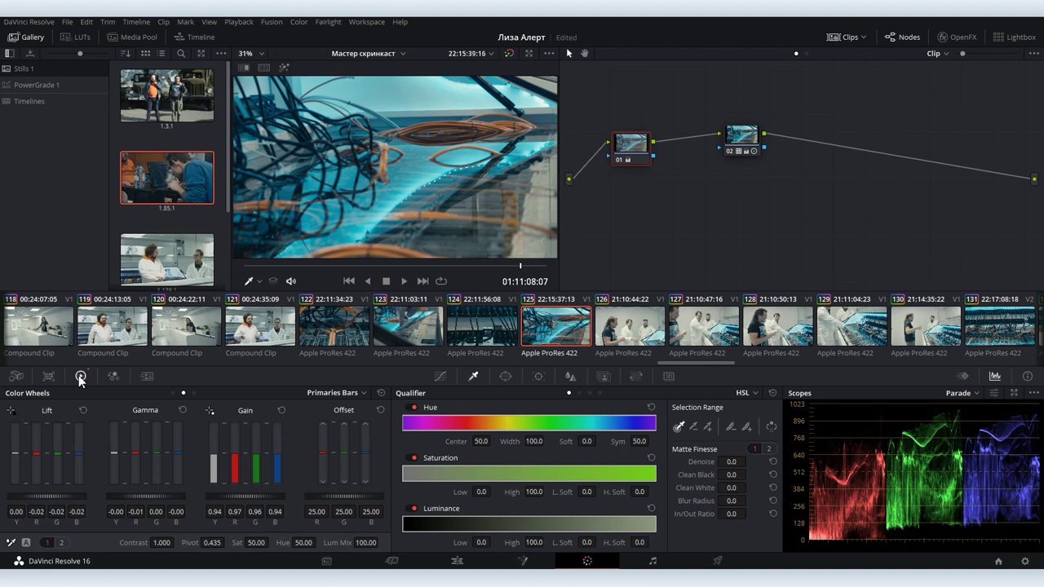
left_click(110, 376)
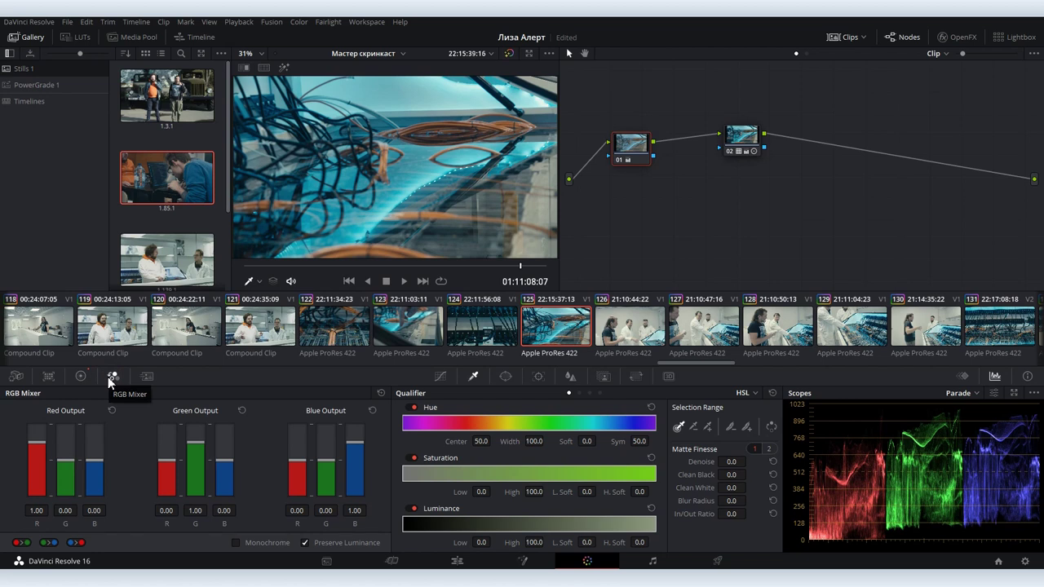
In Motion Effects, set Temporal NR frames to 5, then set it back to 0
left_click(147, 376)
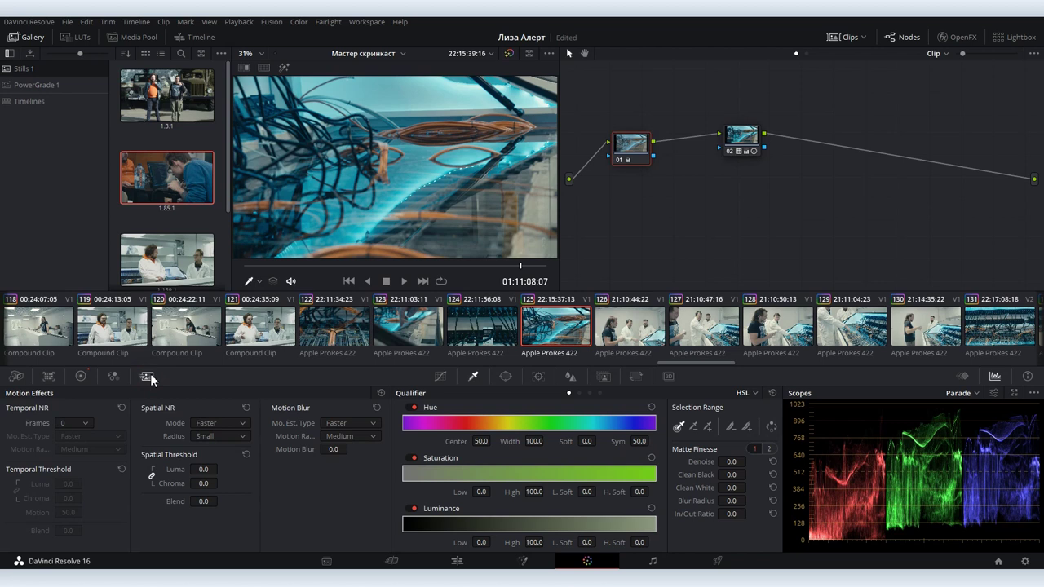
left_click(71, 424)
left_click(63, 497)
left_click_drag(67, 484, 67, 484)
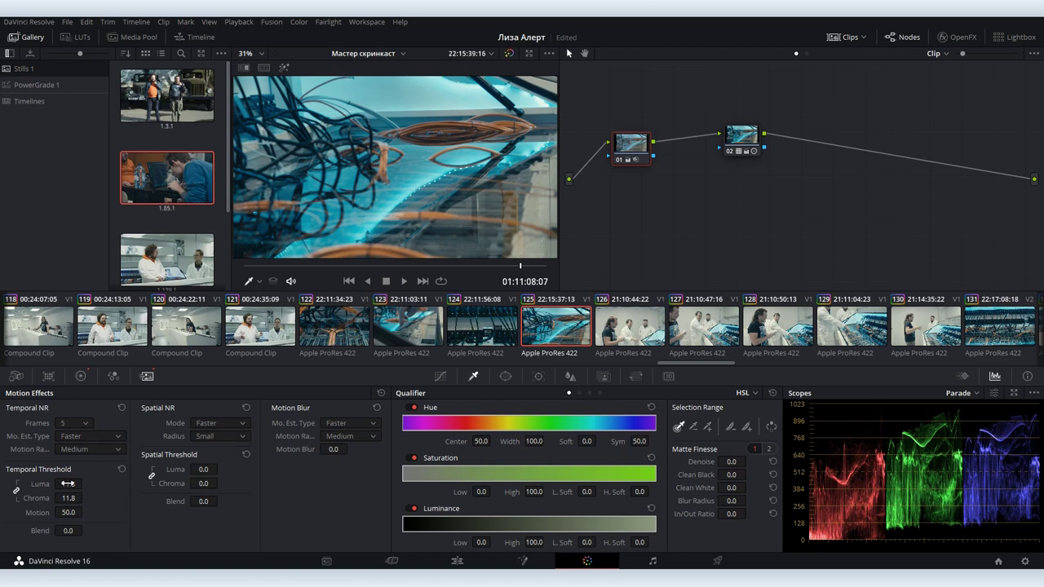
left_click(72, 424)
left_click(73, 433)
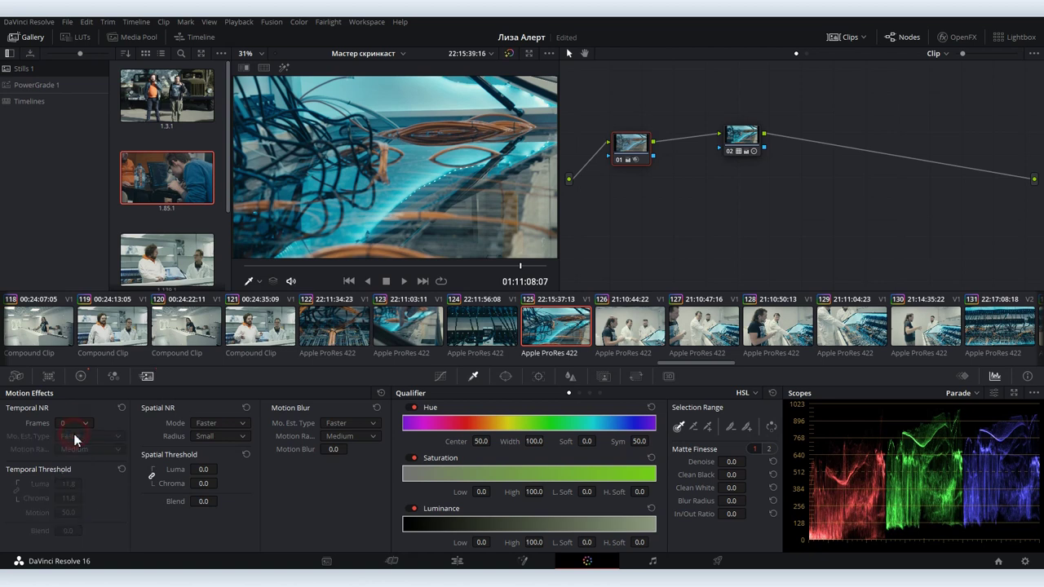
Cycle through the Color Wheels, Key, Blur, Window and Qualifier palettes, then show Keyframes
left_click(74, 378)
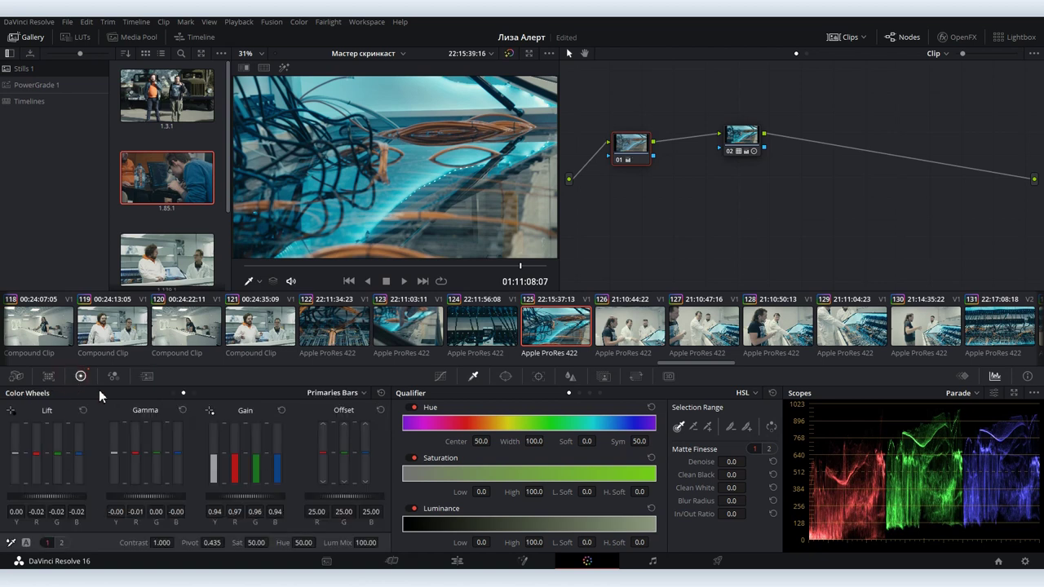
left_click(607, 378)
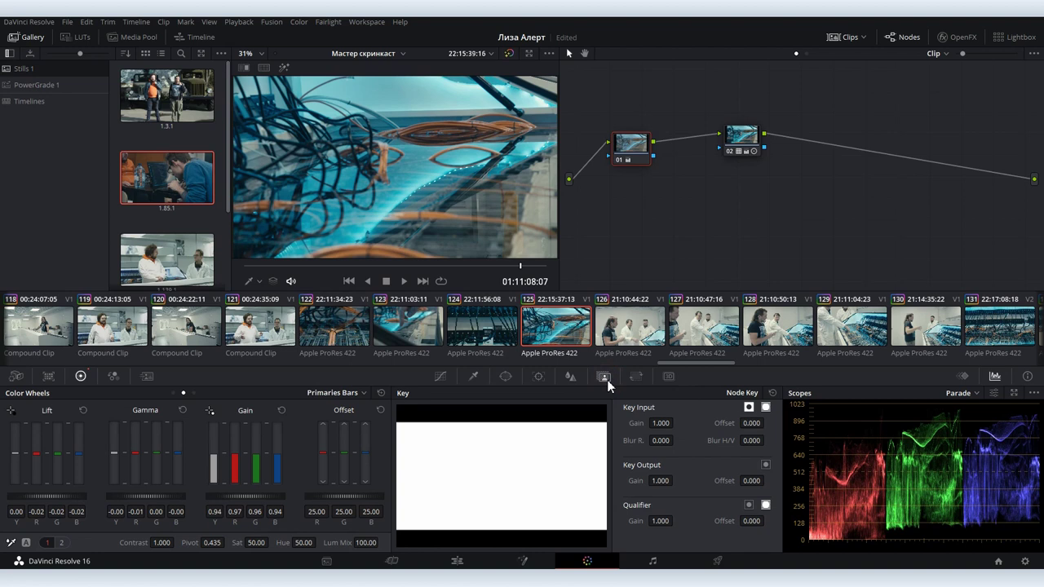
left_click(570, 376)
left_click(504, 376)
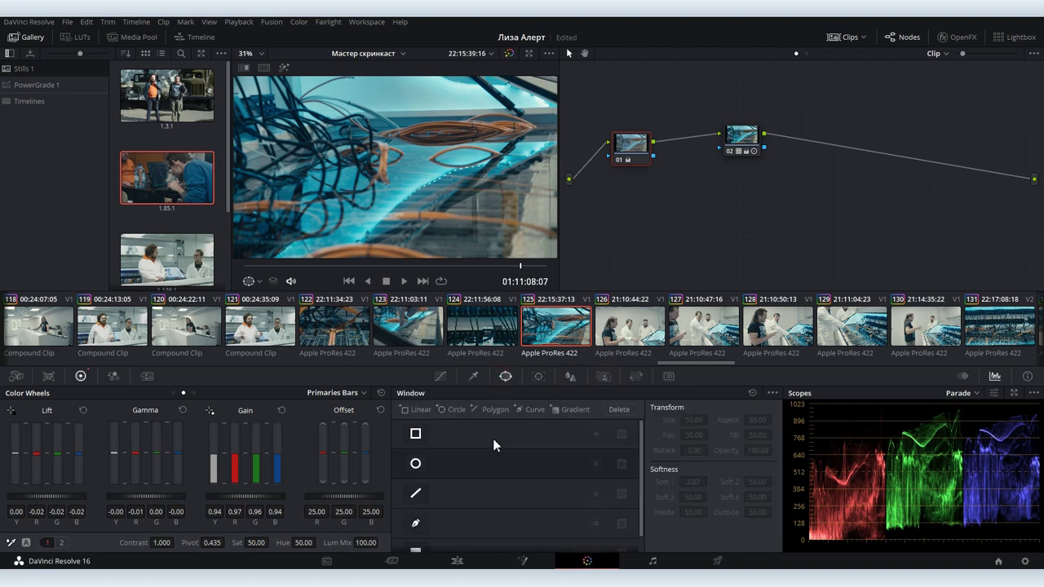
left_click(473, 376)
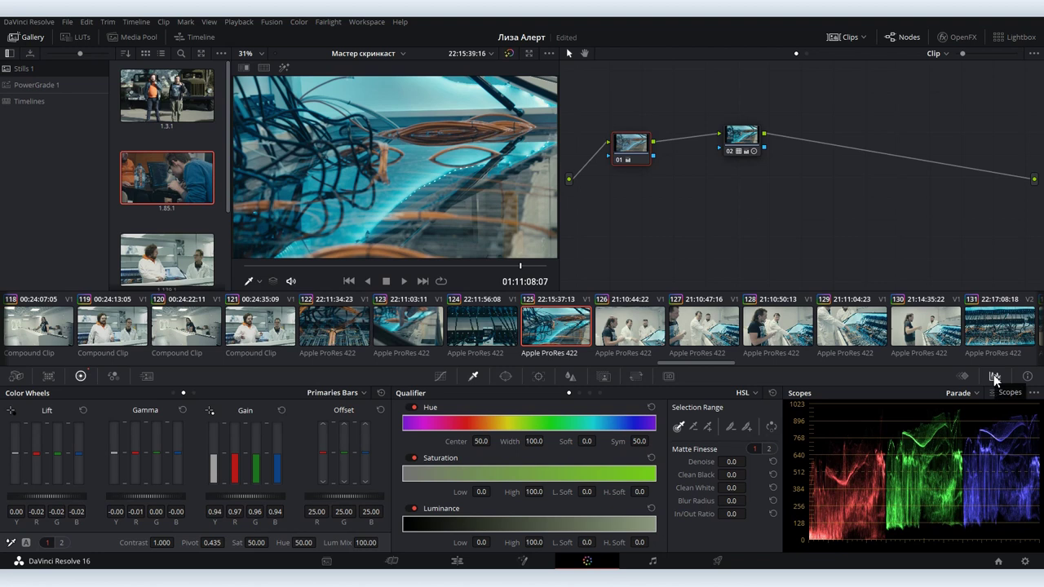
left_click(963, 377)
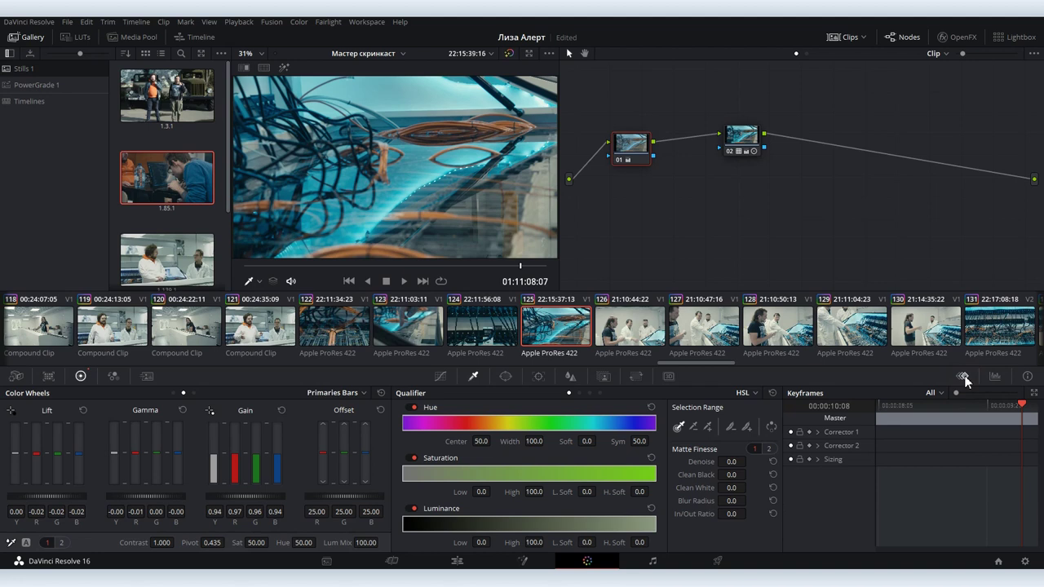
Switch the scope to Vectorscope then RGB Parade, push Offset red to 43.00, then reset it
left_click(998, 376)
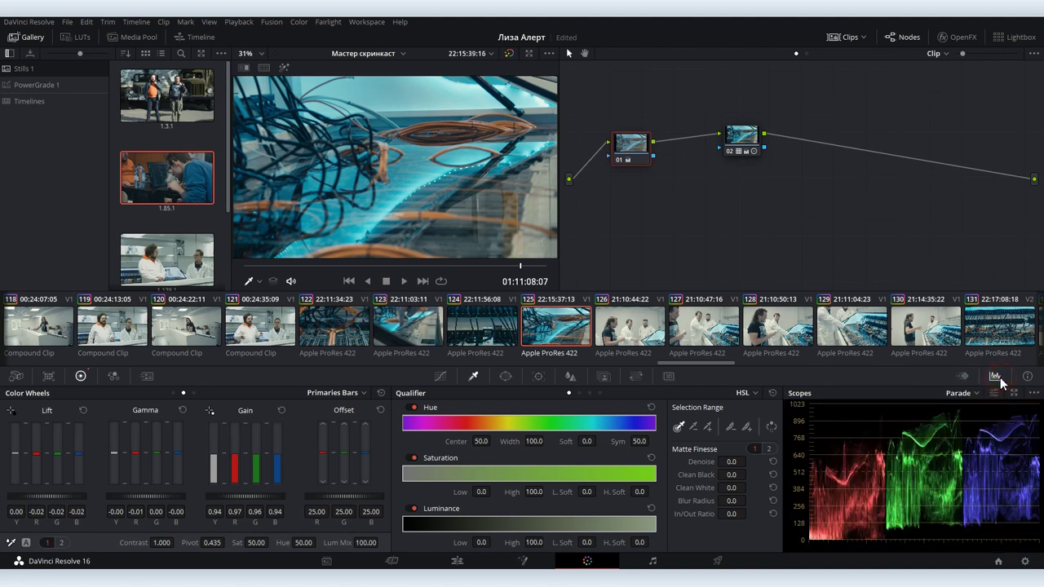
left_click(960, 393)
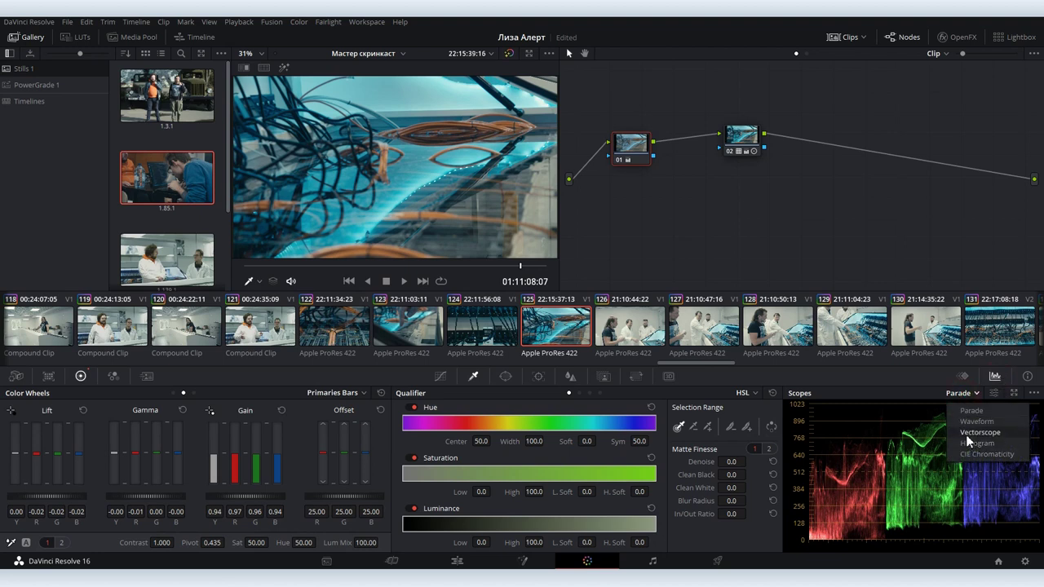
left_click(965, 433)
left_click(962, 393)
left_click(970, 409)
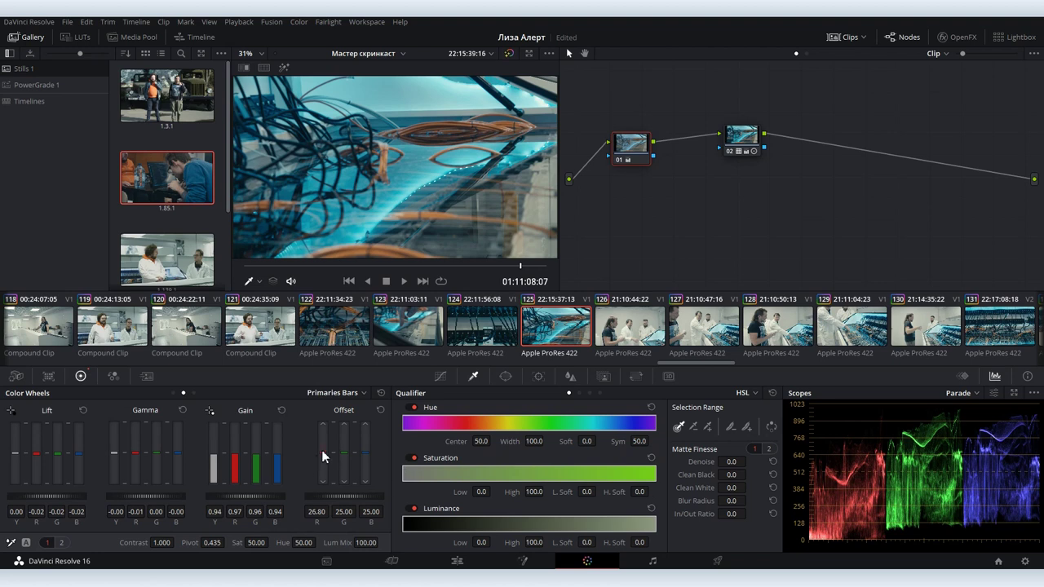
left_click_drag(321, 449, 325, 452)
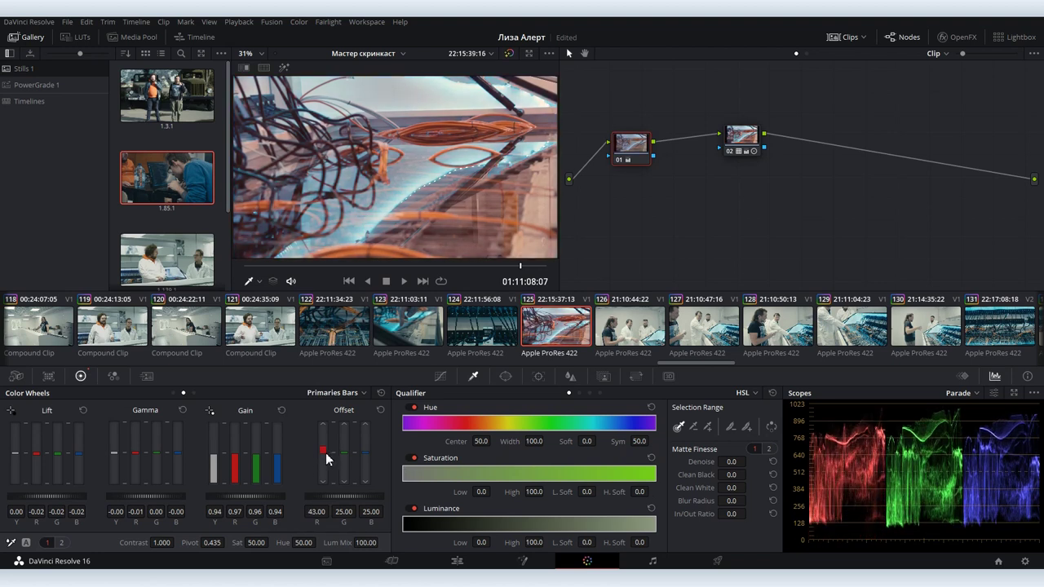
left_click(380, 410)
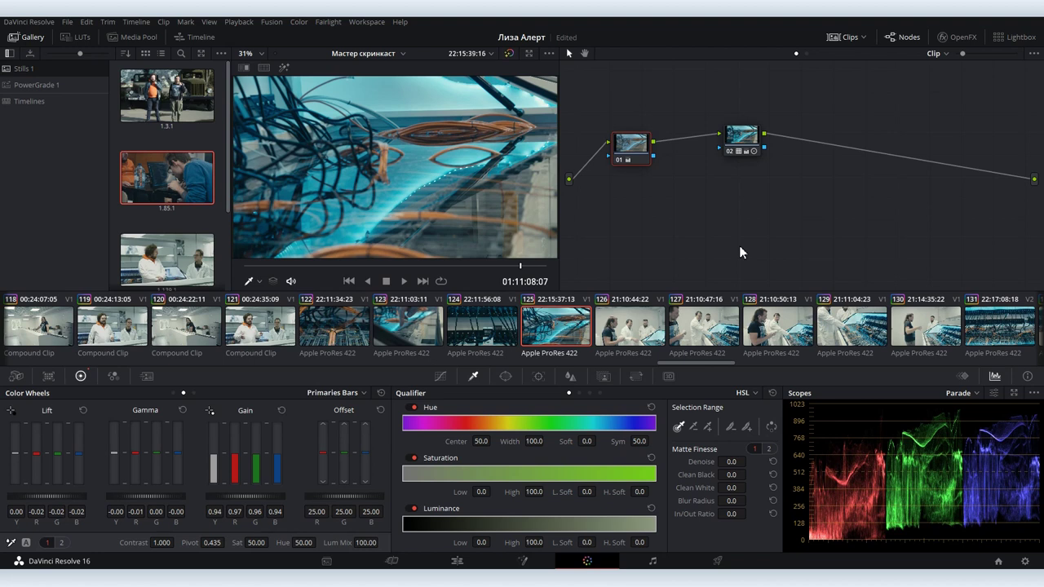
left_click_drag(690, 111, 793, 168)
key("Delete")
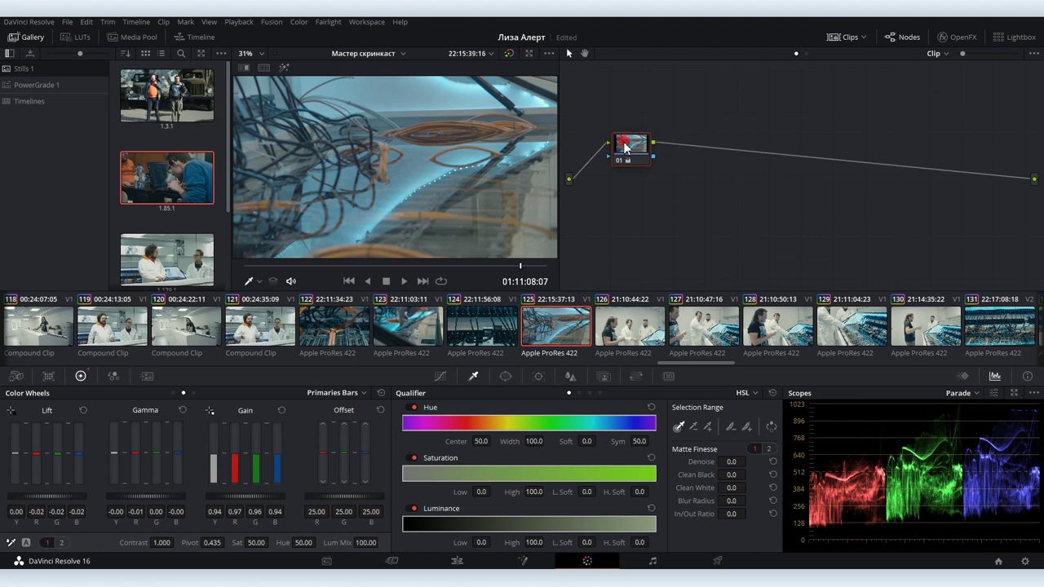
left_click_drag(634, 141, 665, 166)
right_click(664, 165)
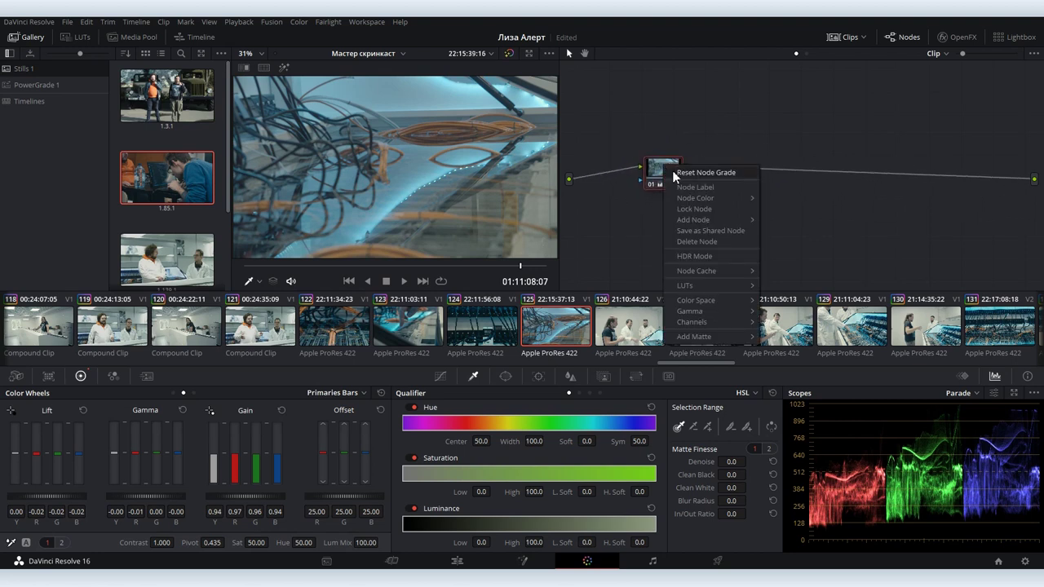
left_click(673, 172)
mouse_move(673, 172)
left_mouse_down()
mouse_move(685, 159)
mouse_move(636, 183)
left_mouse_up()
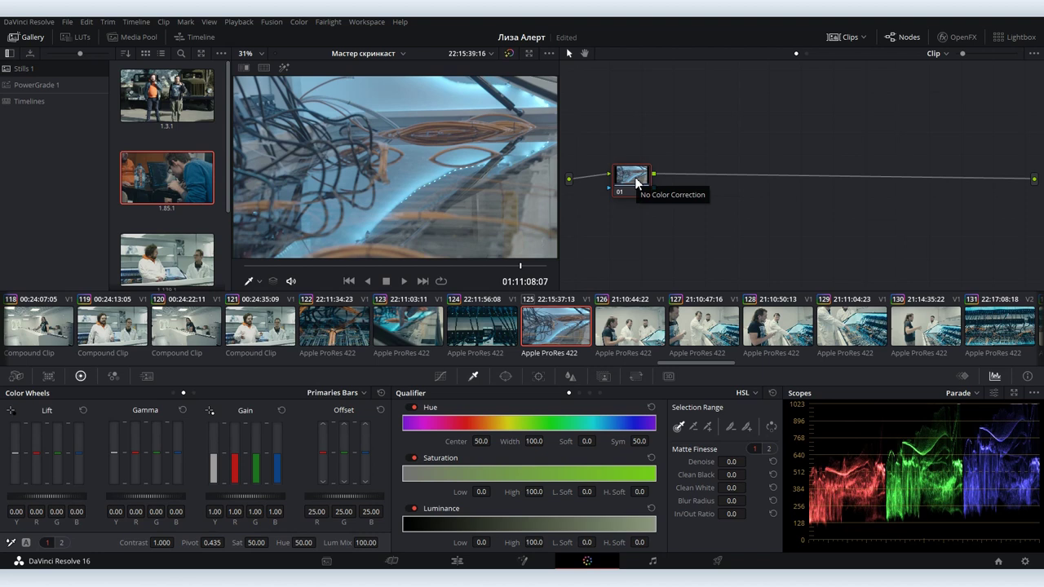
key("ctrl+z")
key("ctrl+z")
key("ctrl+z")
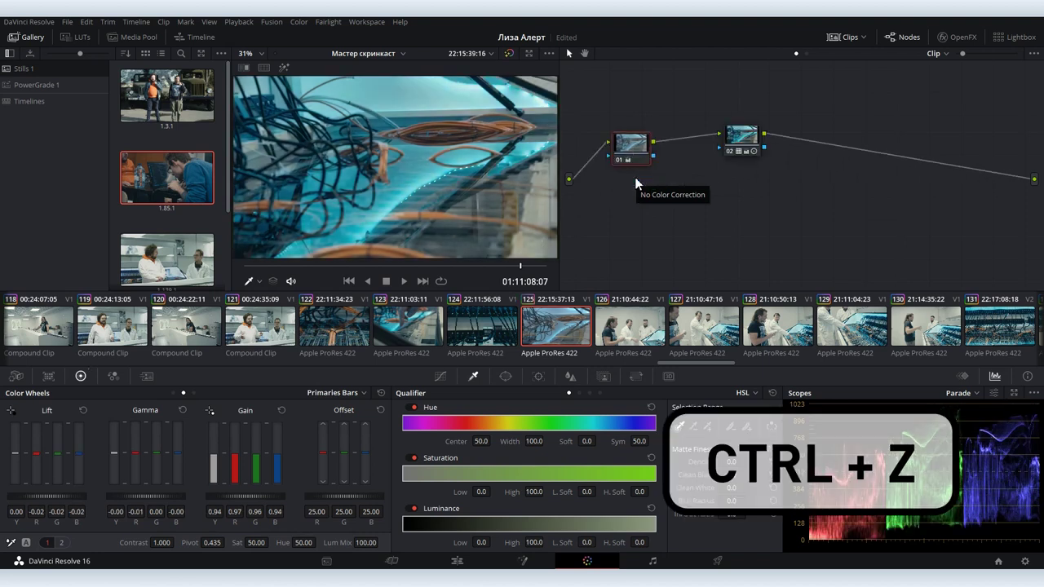
key("ctrl+z")
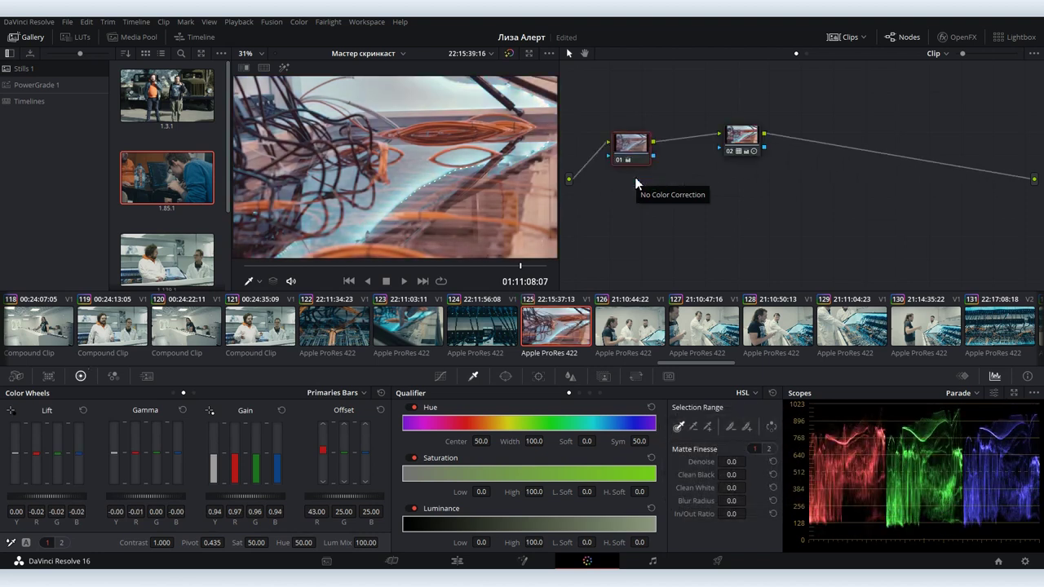
key("ctrl+z")
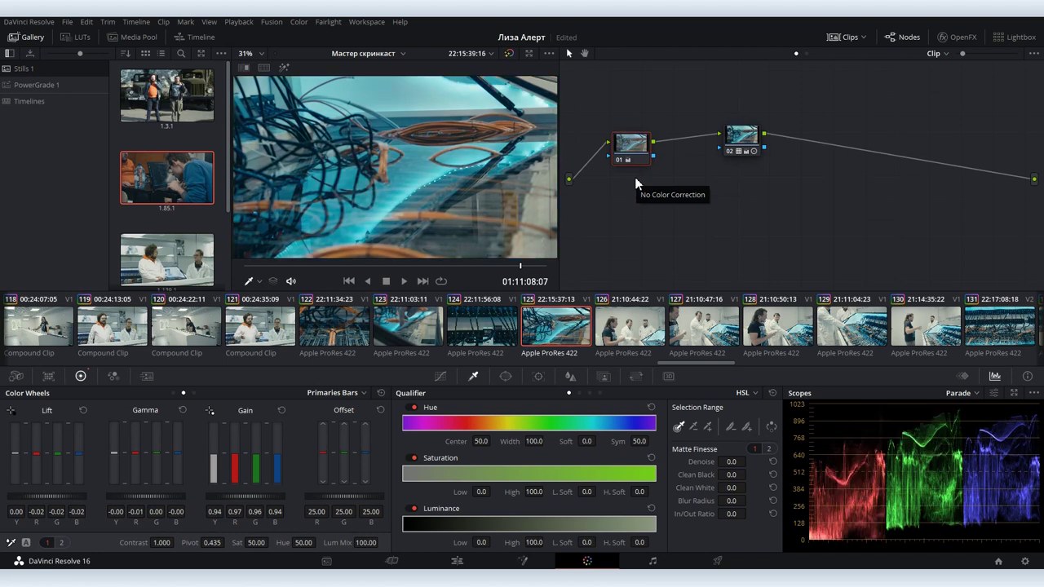
Grab a still of clip 125's cyan grade from the viewer's context menu
right_click(441, 150)
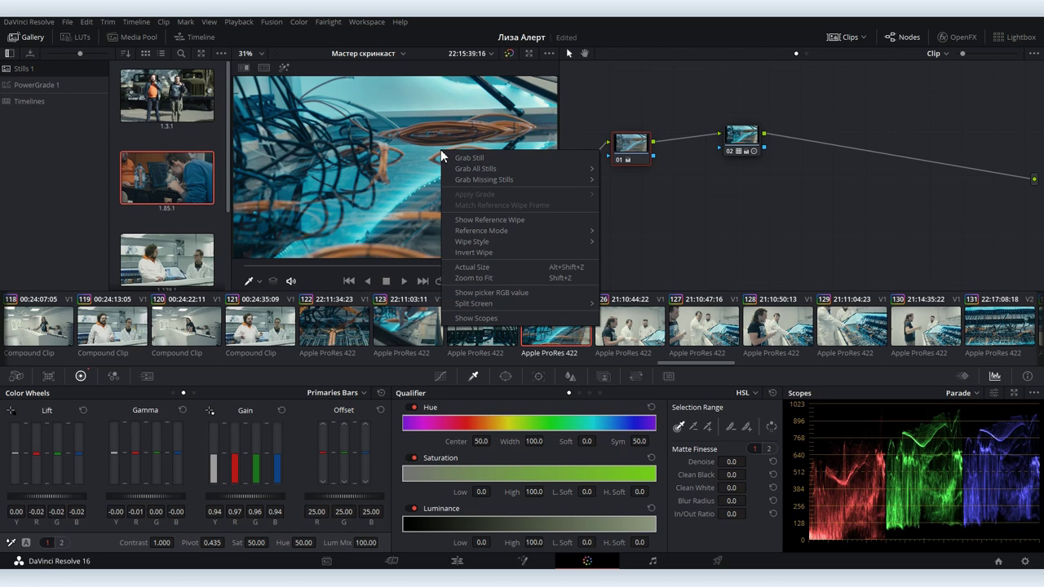
left_click(477, 159)
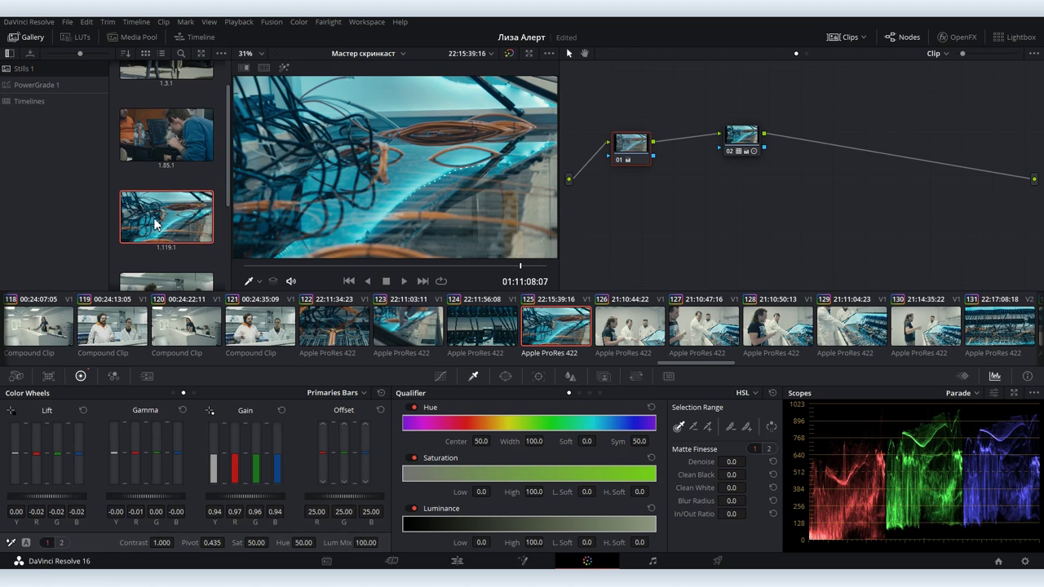
Delete the clip's grade nodes and add a fresh corrector node between input and output
left_click_drag(618, 110, 907, 203)
key("Delete")
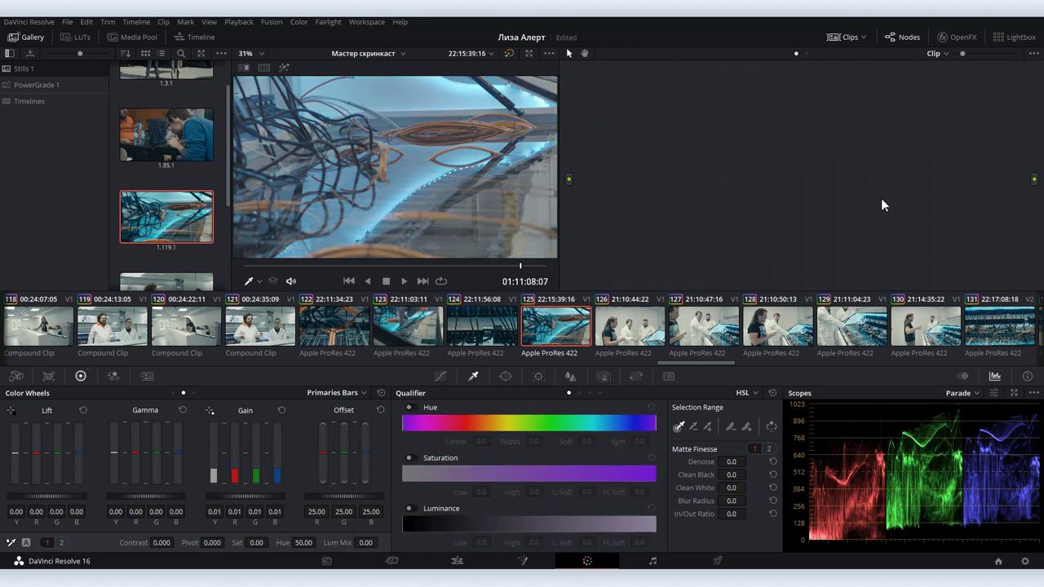
key("alt+s")
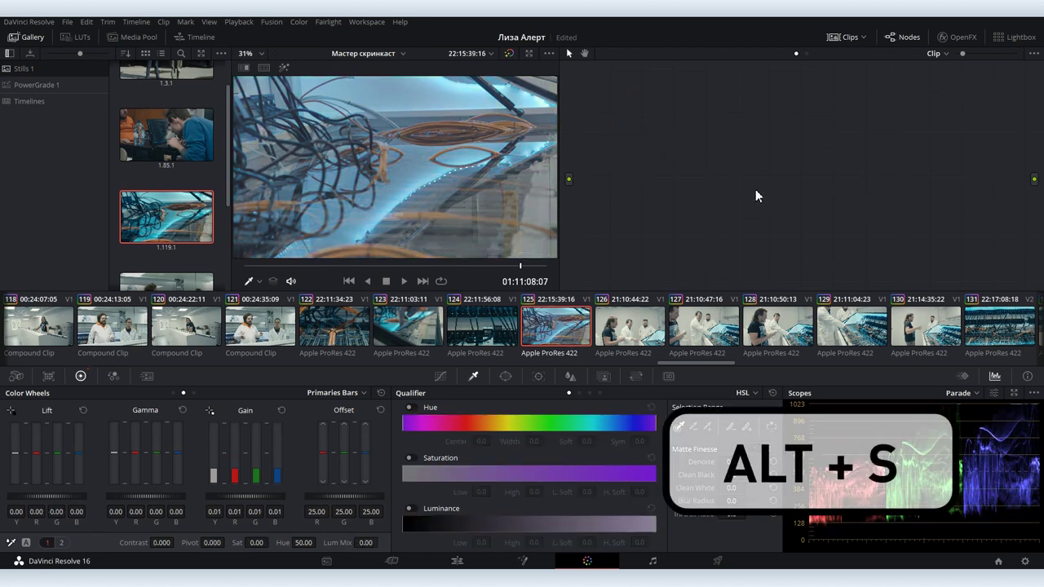
left_click_drag(664, 131, 664, 173)
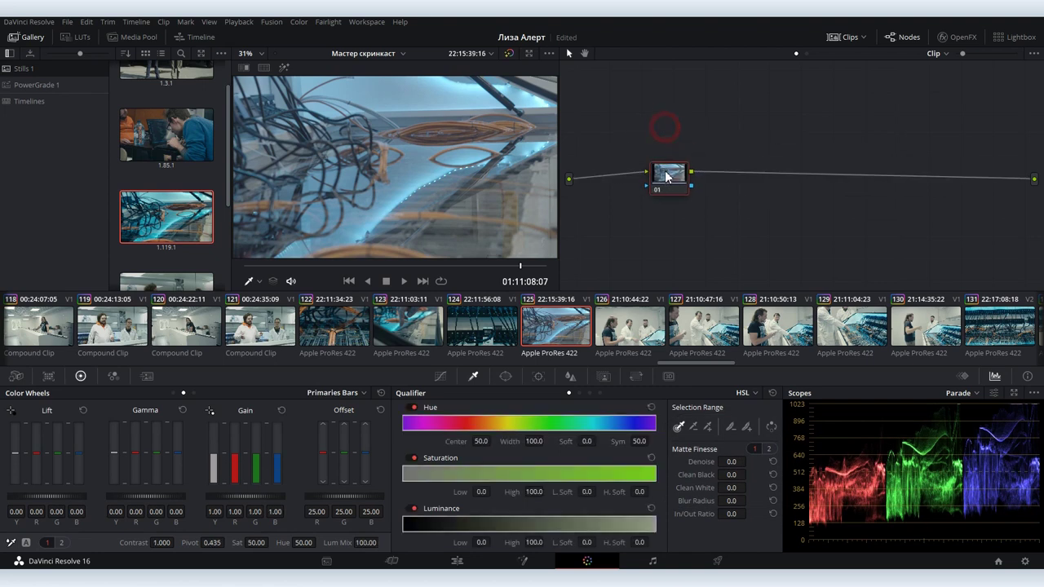
Drag still 1.119.1's grade into the node editor as node 02 and tidy the nodes
left_click_drag(131, 218, 703, 175)
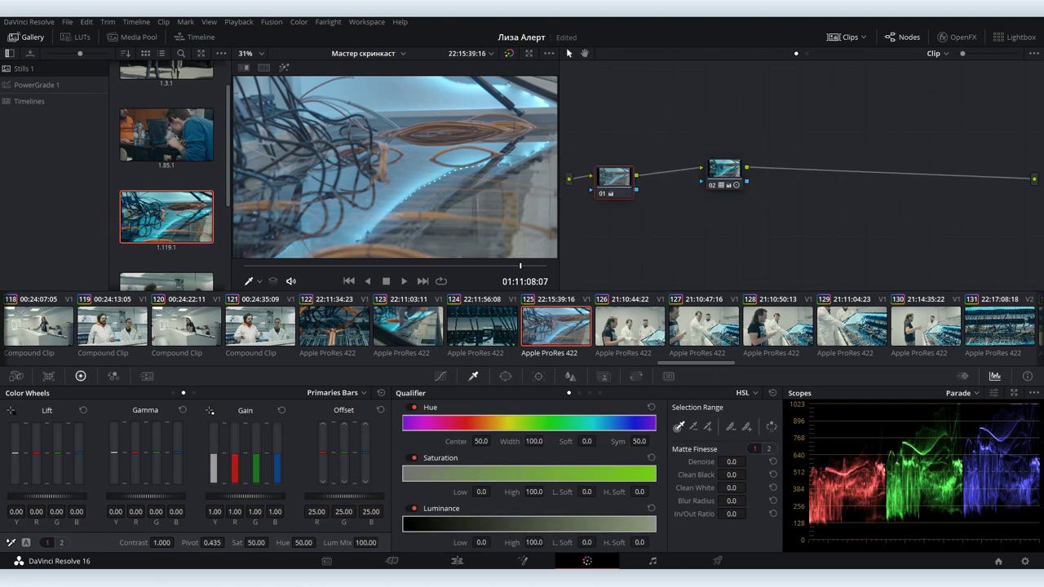
mouse_move(614, 175)
left_mouse_down()
mouse_move(644, 151)
mouse_move(639, 163)
left_mouse_up()
left_click_drag(772, 151, 753, 157)
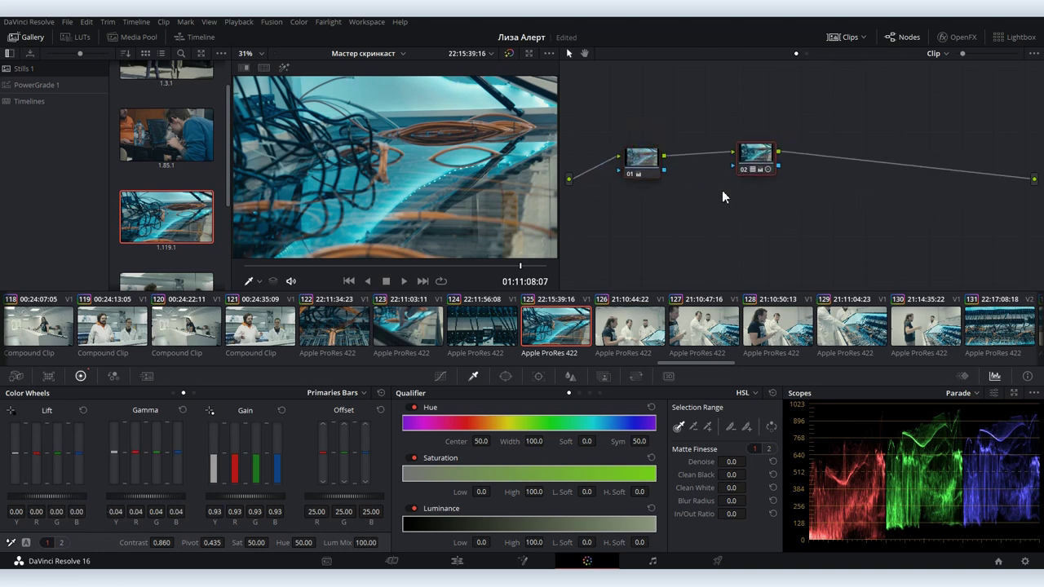